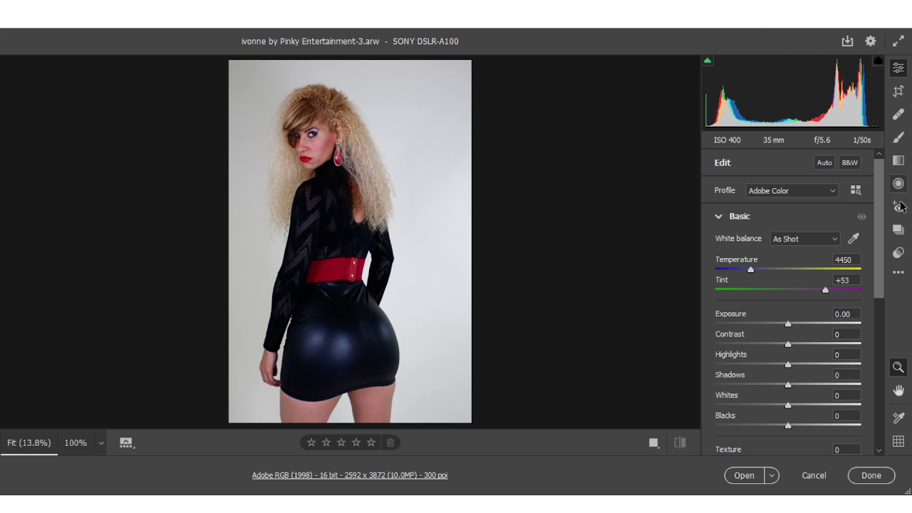
# In the Color Mixer's HSL adjustments, set the Blues luminance to +39 and the Blues saturation to -18
pyautogui.click(721, 217)
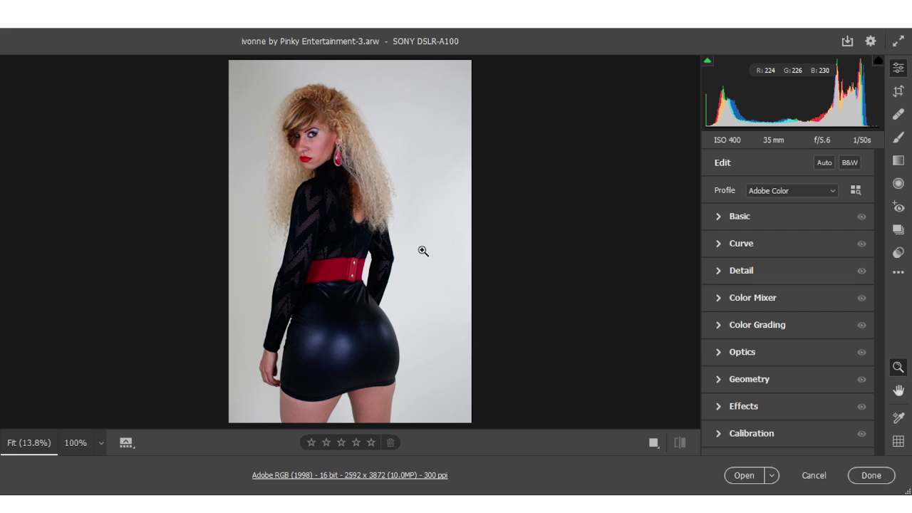
pyautogui.click(720, 300)
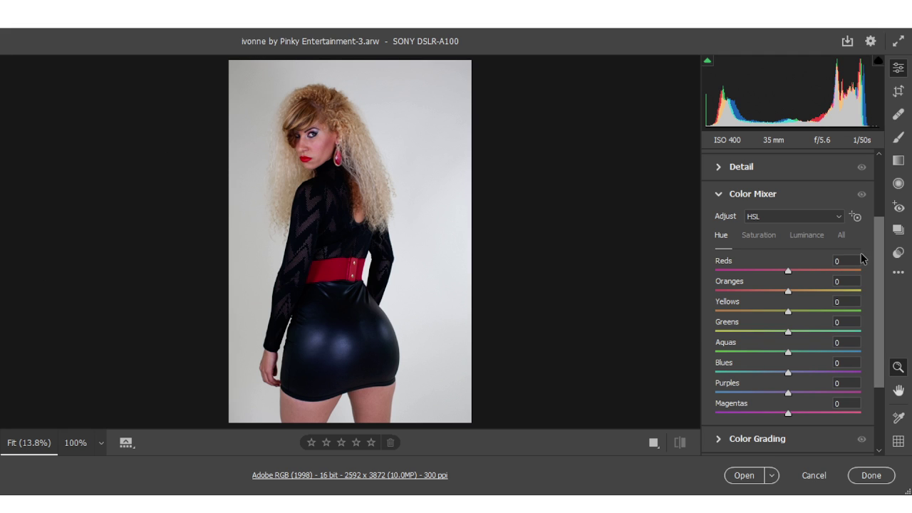
pyautogui.click(800, 235)
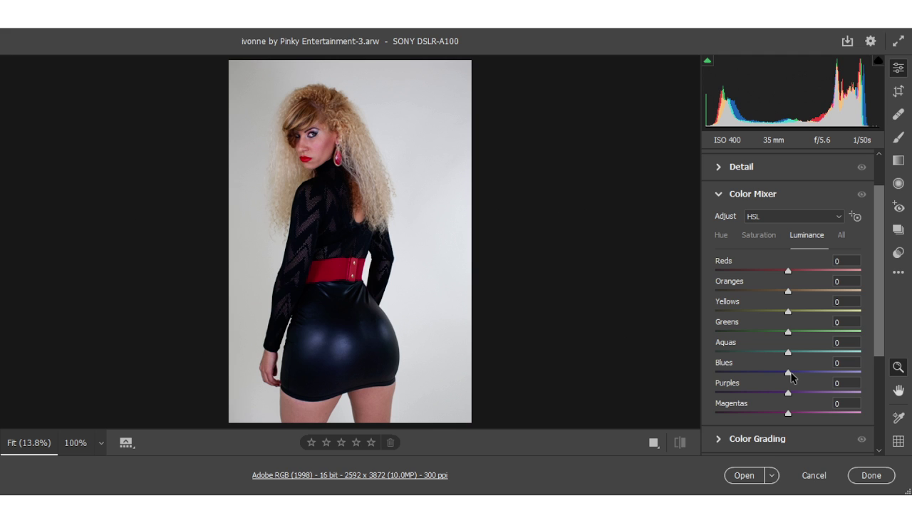
pyautogui.moveTo(790, 372); pyautogui.dragTo(821, 384)
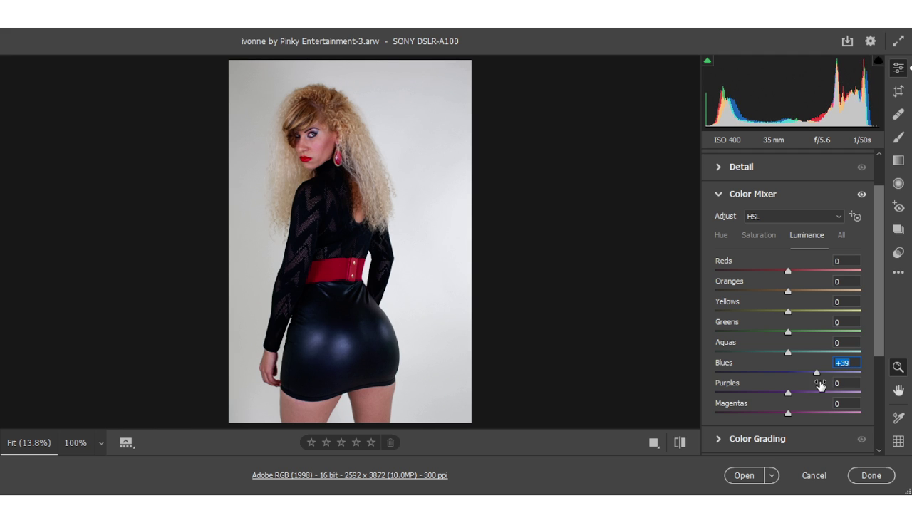
pyautogui.click(773, 239)
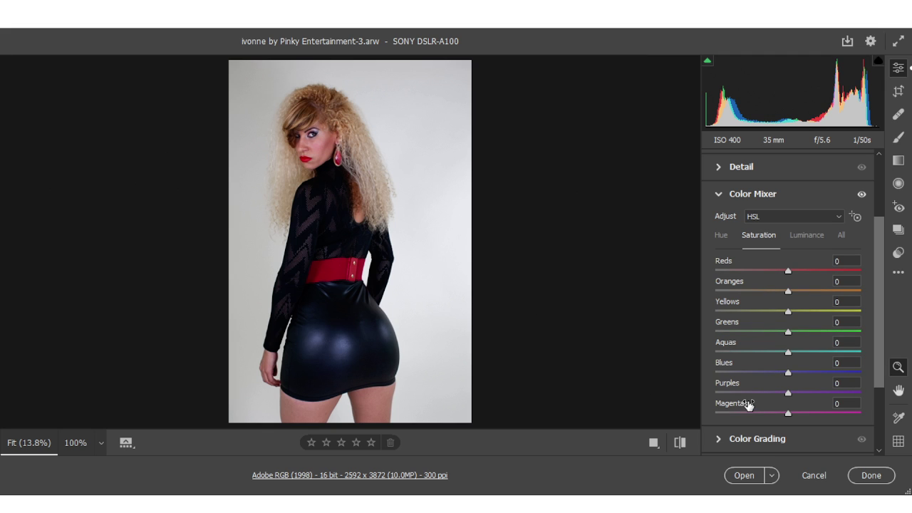
pyautogui.moveTo(788, 373); pyautogui.dragTo(776, 376)
# Set the Reds luminance to +23 and shift the Reds hue to +5 in the Color Mixer
pyautogui.click(804, 235)
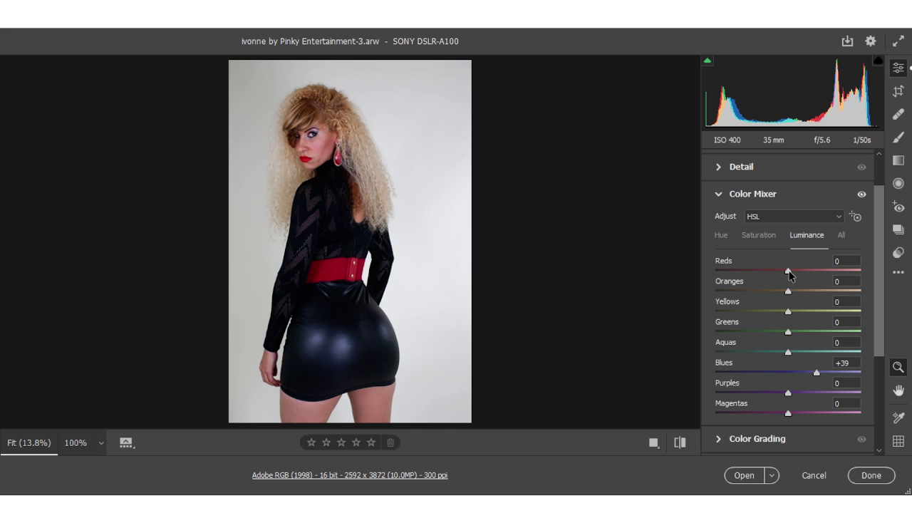
pyautogui.moveTo(790, 277)
pyautogui.mouseDown()
pyautogui.moveTo(827, 273)
pyautogui.moveTo(825, 282)
pyautogui.moveTo(805, 274)
pyautogui.mouseUp()
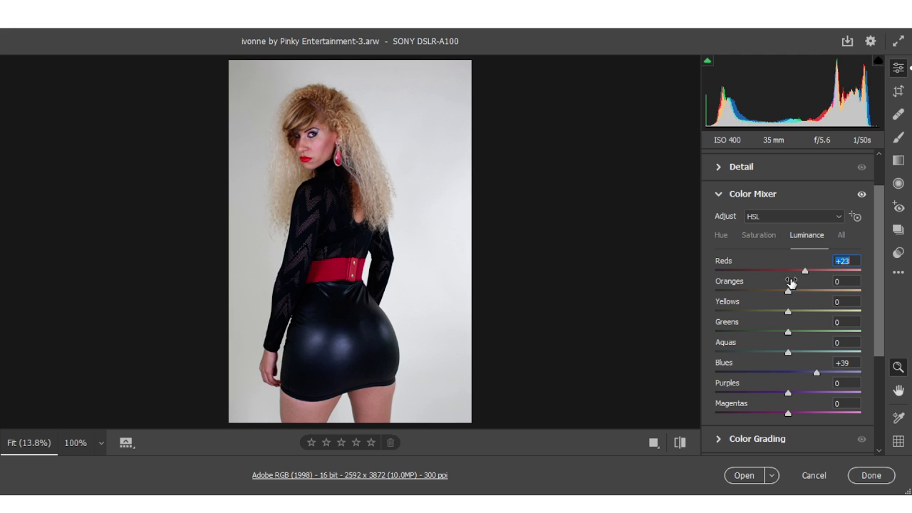
pyautogui.click(723, 236)
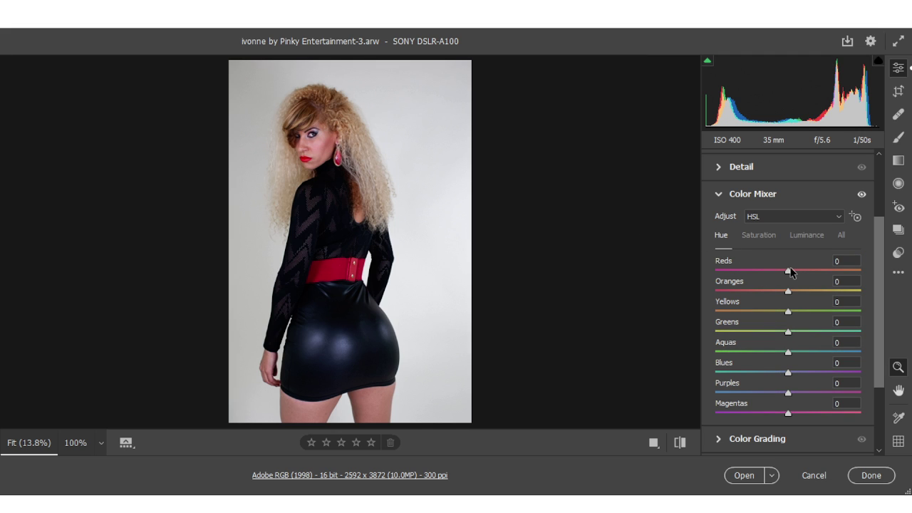
pyautogui.moveTo(789, 270); pyautogui.dragTo(757, 267)
pyautogui.moveTo(757, 267); pyautogui.dragTo(793, 276)
# Reduce the Reds saturation to -4 and inspect the model's face at 100% magnification
pyautogui.click(760, 236)
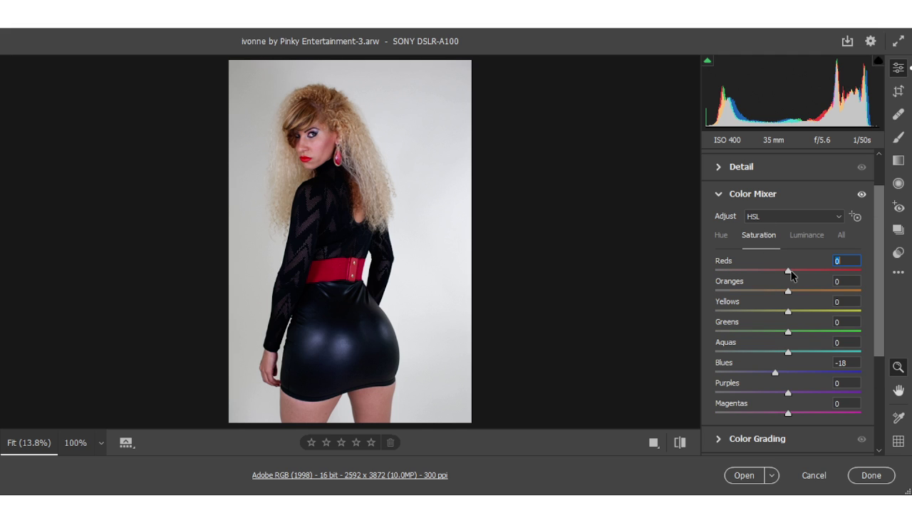
pyautogui.moveTo(791, 272); pyautogui.dragTo(788, 272)
pyautogui.click(337, 174)
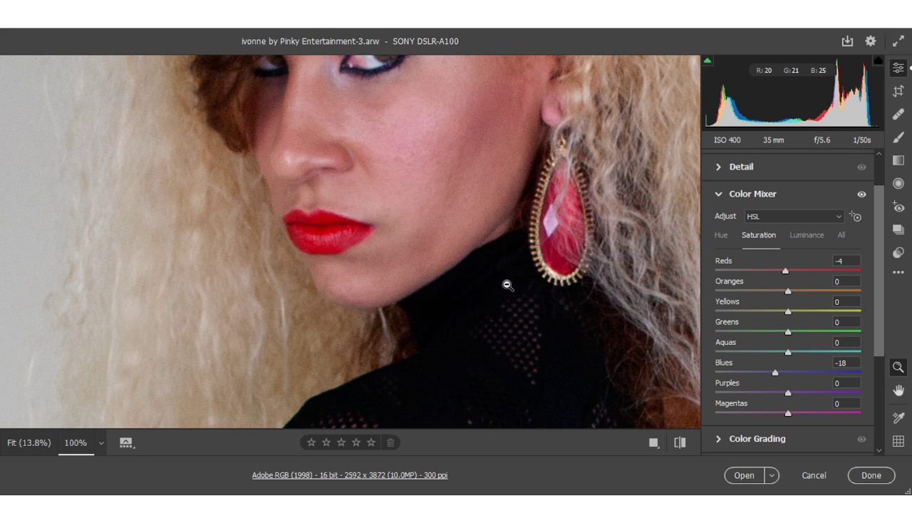
pyautogui.scroll(5, 511, 282)
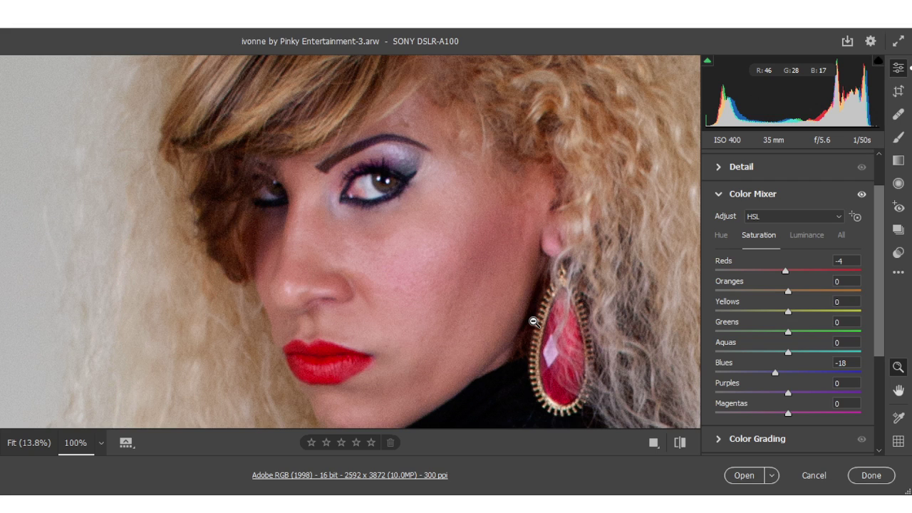
pyautogui.click(380, 305)
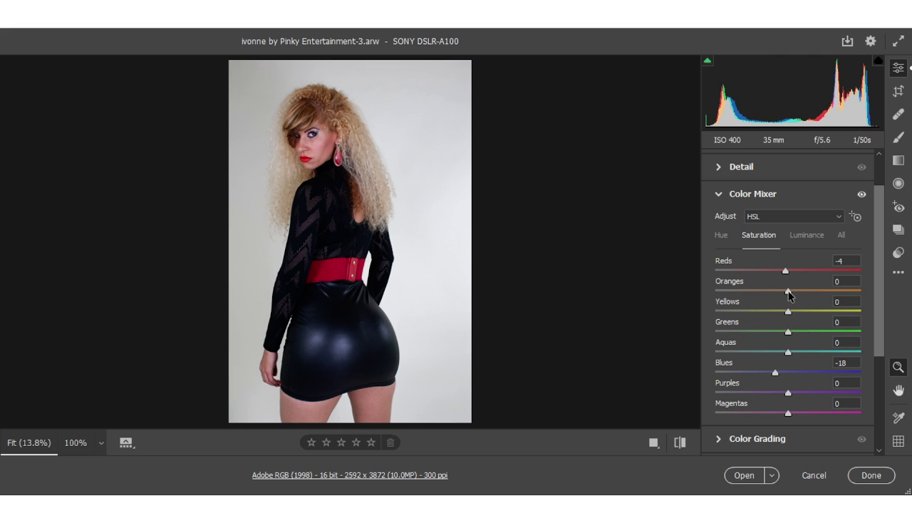
# Test the Oranges luminance at its maximum of +100, and settle on +6
pyautogui.click(804, 236)
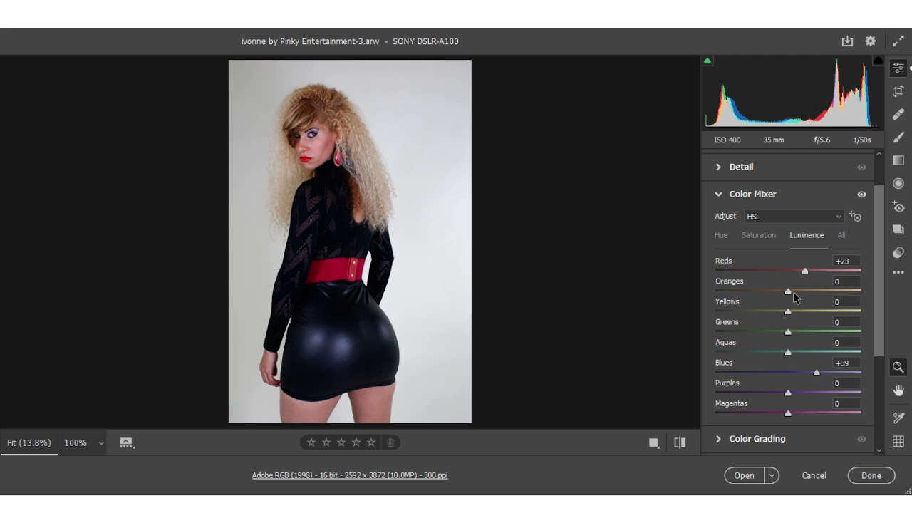
pyautogui.click(789, 294)
pyautogui.moveTo(790, 295); pyautogui.dragTo(871, 300)
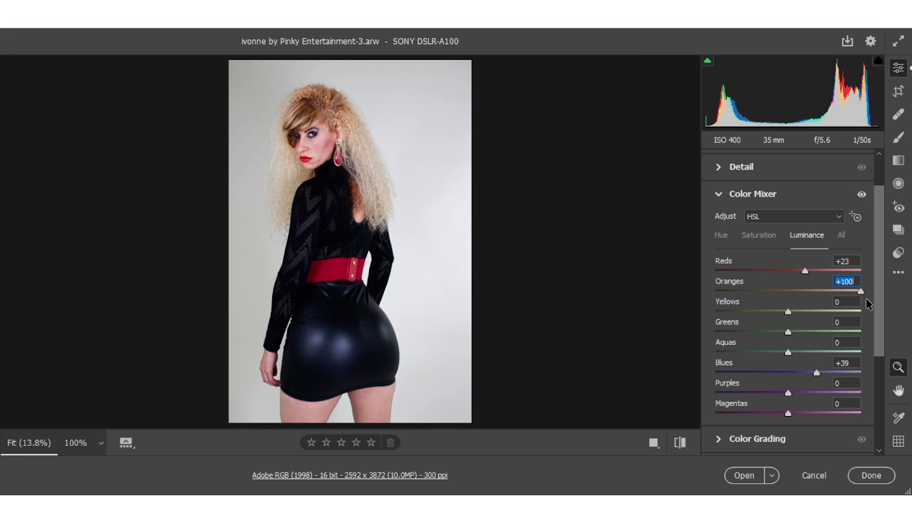
pyautogui.moveTo(863, 298); pyautogui.dragTo(796, 306)
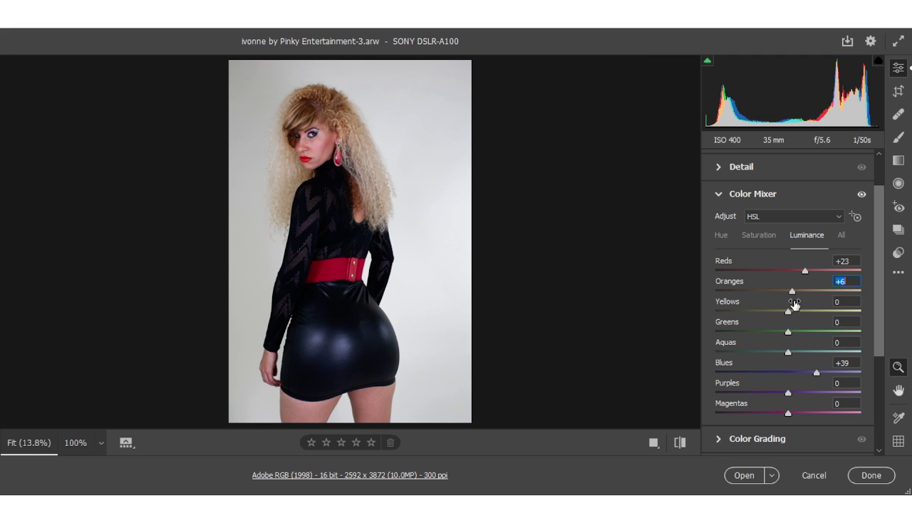
# Raise the Oranges saturation to +21 in the Color Mixer
pyautogui.click(761, 236)
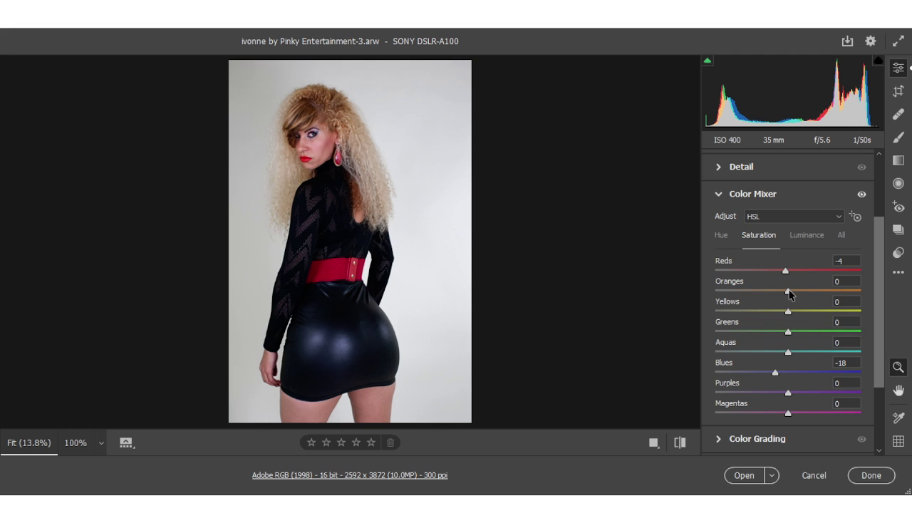
pyautogui.moveTo(789, 293); pyautogui.dragTo(809, 291)
pyautogui.moveTo(806, 293); pyautogui.dragTo(804, 295)
pyautogui.press('Return')
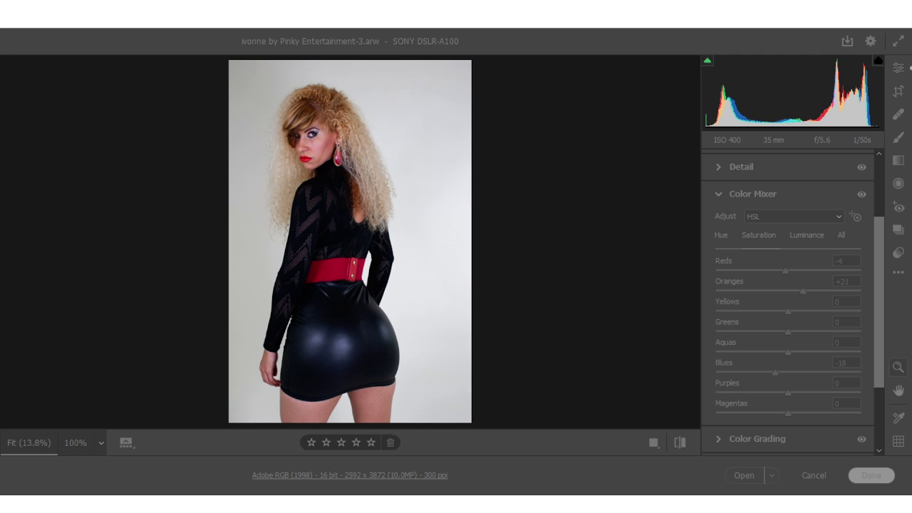
pyautogui.click(684, 487)
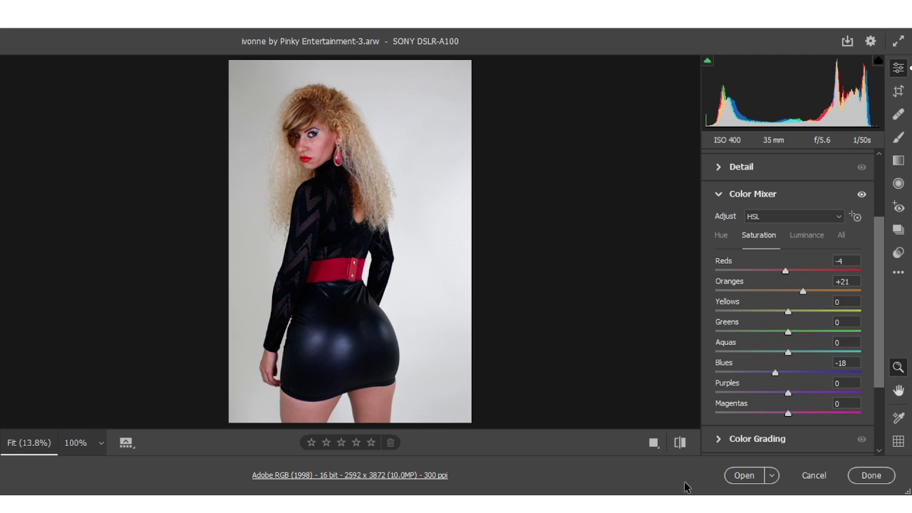
# Test the Oranges hue at -47, and settle on +5
pyautogui.click(722, 235)
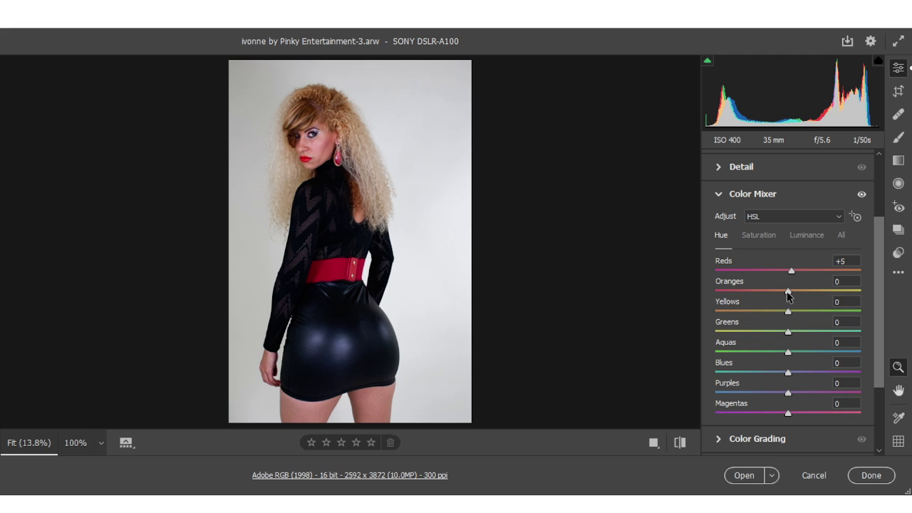
pyautogui.moveTo(788, 292); pyautogui.dragTo(752, 286)
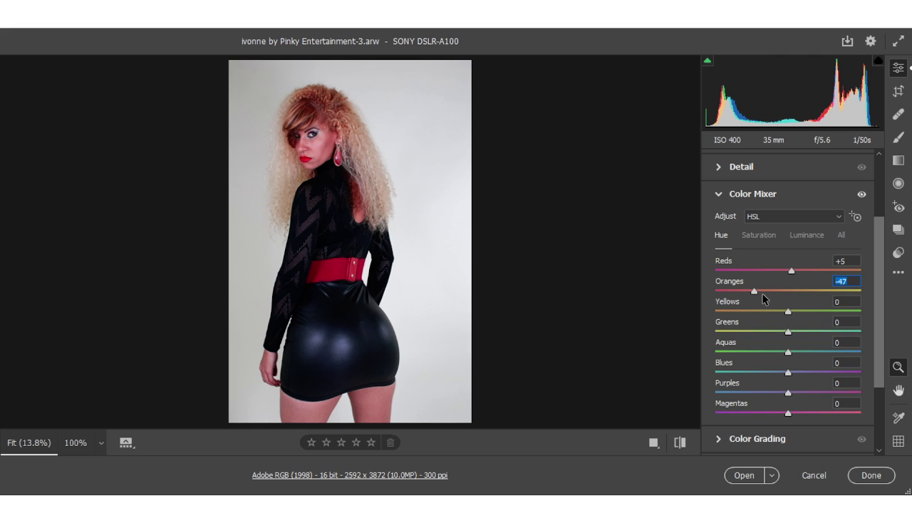
pyautogui.moveTo(758, 292); pyautogui.dragTo(797, 305)
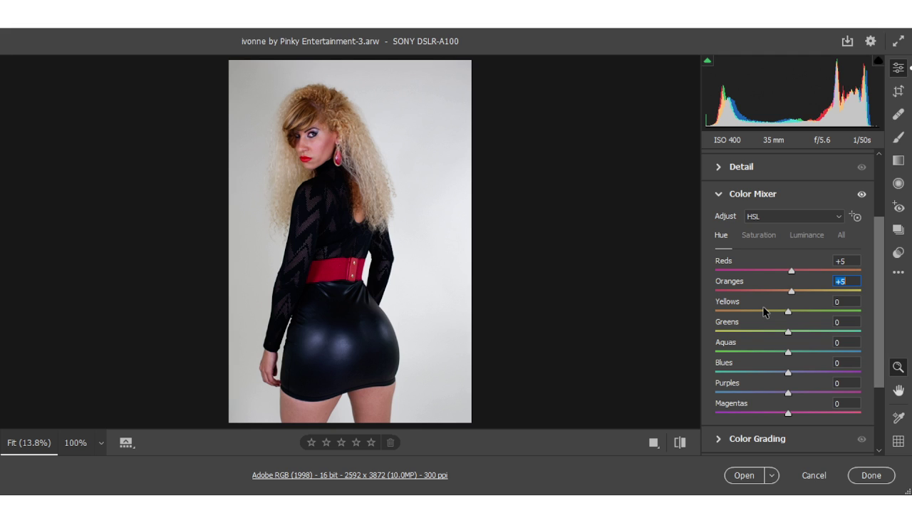
# Balance the hair against the background by setting the Yellows luminance to +18 and the Blues luminance to +71
pyautogui.click(800, 233)
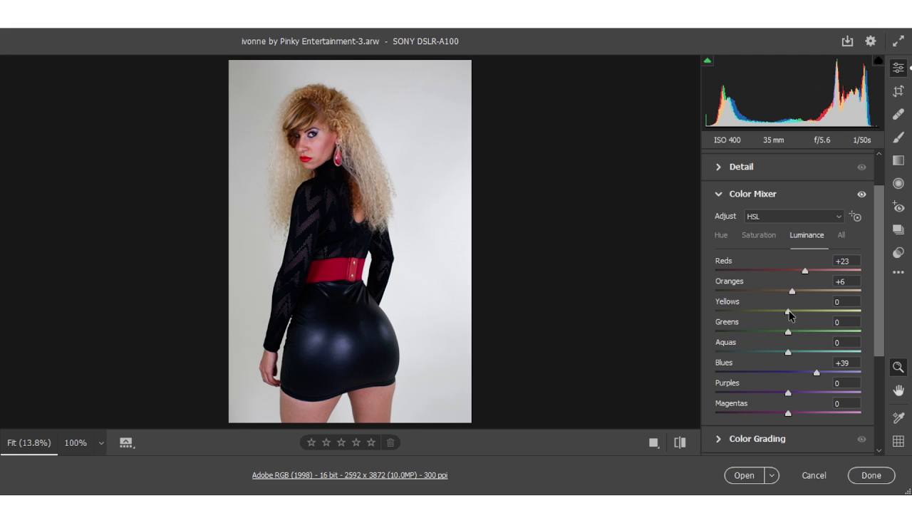
pyautogui.moveTo(788, 311); pyautogui.dragTo(844, 327)
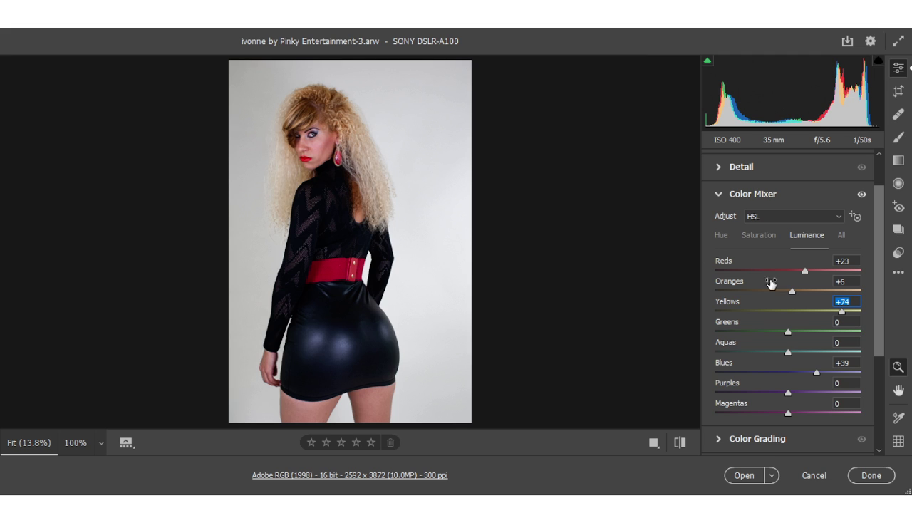
pyautogui.moveTo(842, 313); pyautogui.dragTo(858, 313)
pyautogui.moveTo(817, 376); pyautogui.dragTo(691, 373)
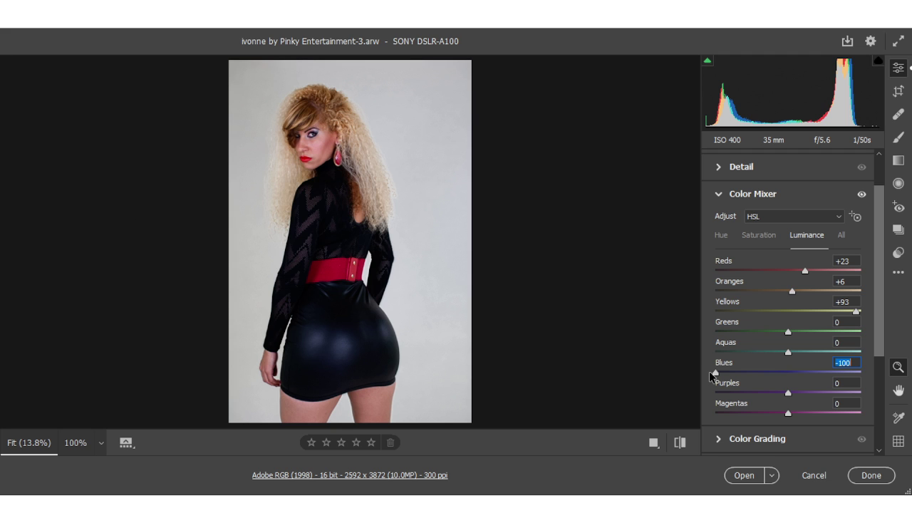
pyautogui.moveTo(712, 374); pyautogui.dragTo(734, 373)
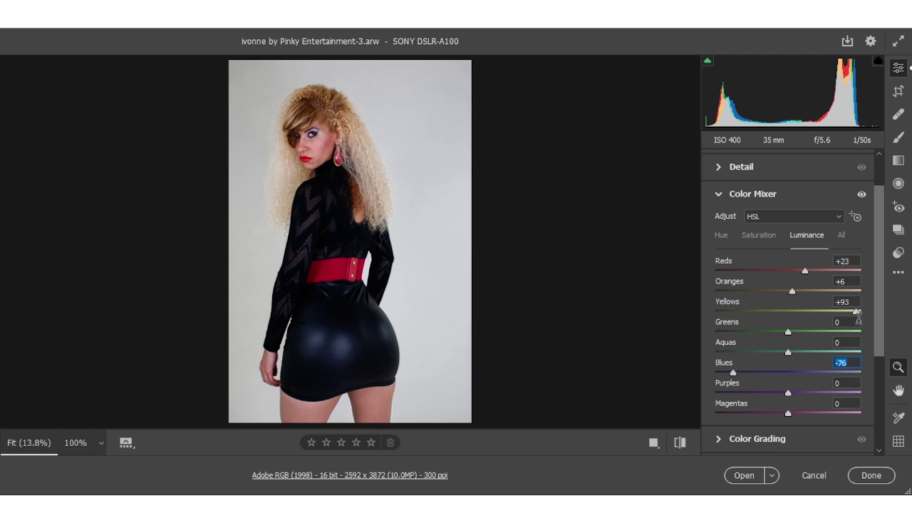
pyautogui.moveTo(858, 312); pyautogui.dragTo(804, 311)
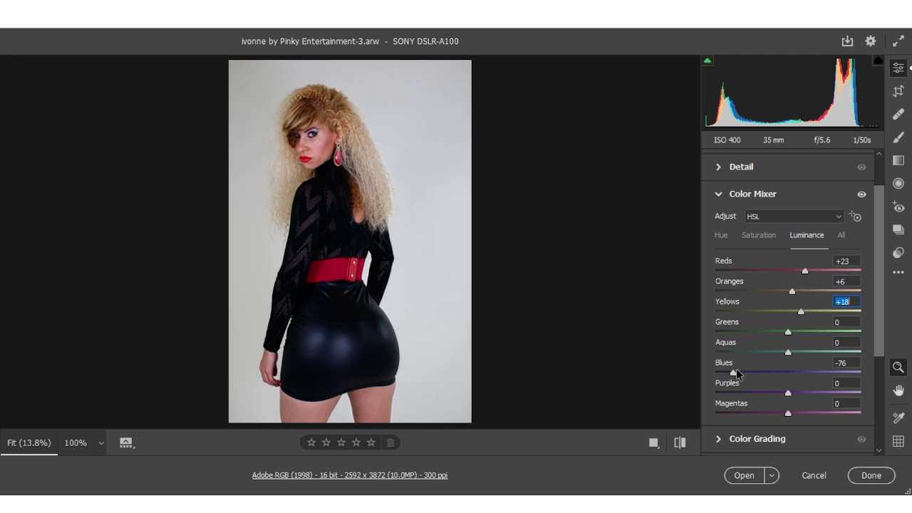
pyautogui.moveTo(738, 373); pyautogui.dragTo(847, 375)
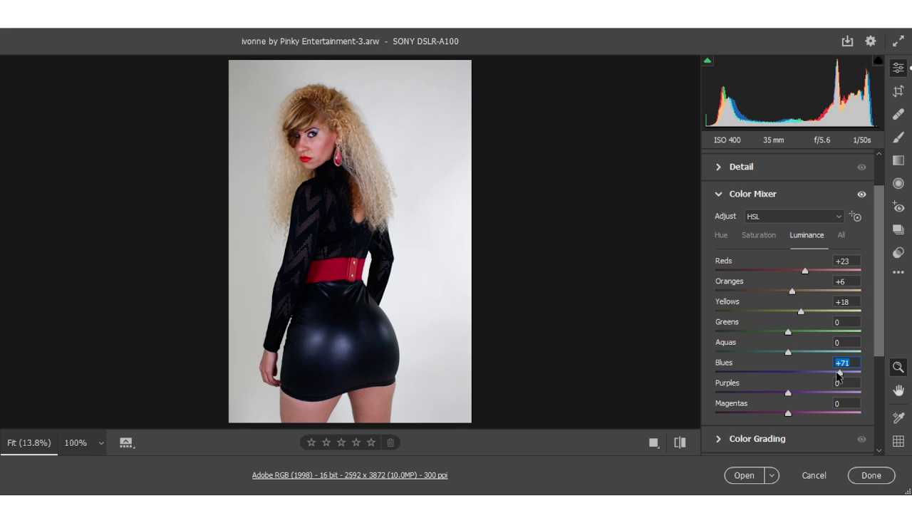
# Set the Yellows saturation to +11 and the Yellows hue to -8, checking the hair up close
pyautogui.click(769, 236)
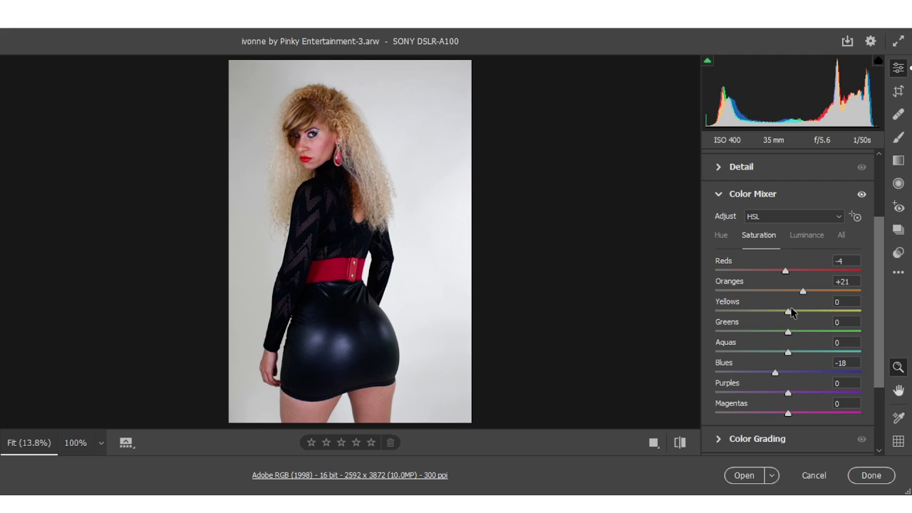
pyautogui.moveTo(789, 313); pyautogui.dragTo(799, 311)
pyautogui.click(722, 236)
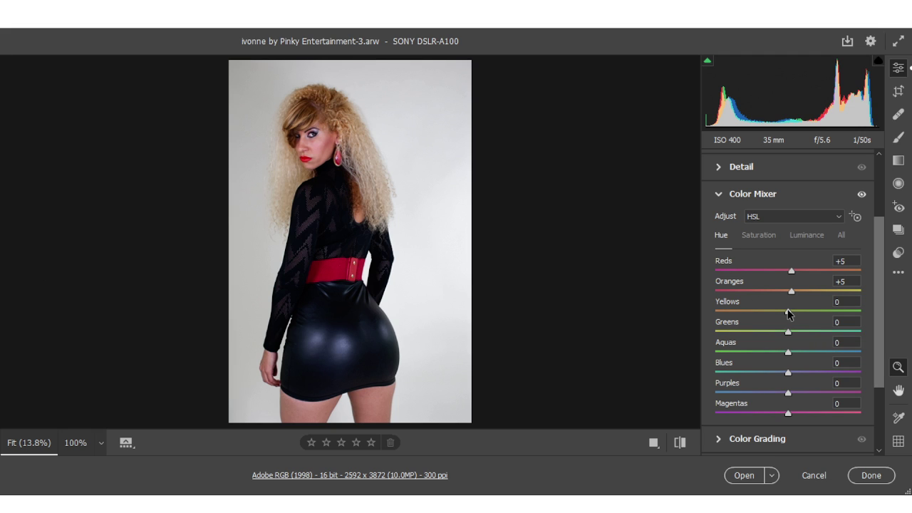
pyautogui.click(788, 312)
pyautogui.moveTo(789, 311)
pyautogui.mouseDown()
pyautogui.moveTo(836, 314)
pyautogui.moveTo(770, 310)
pyautogui.moveTo(783, 315)
pyautogui.mouseUp()
pyautogui.click(287, 196)
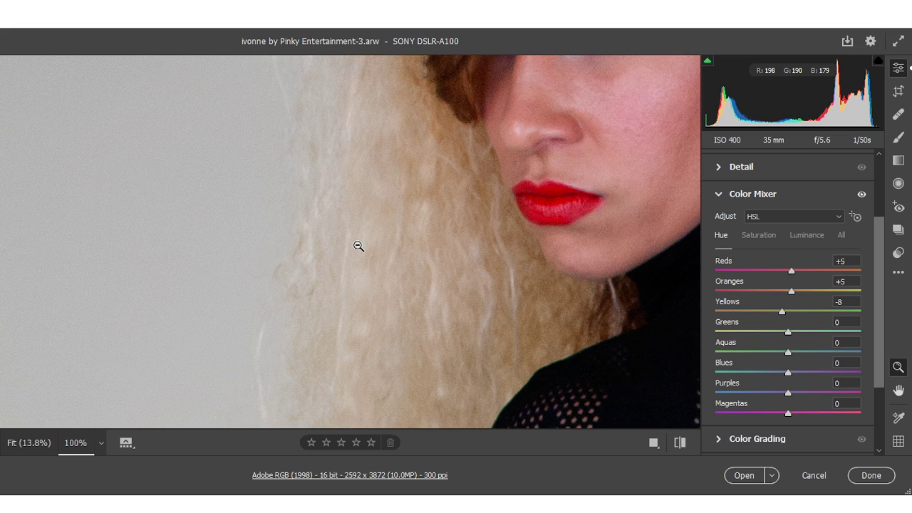
pyautogui.click(257, 233)
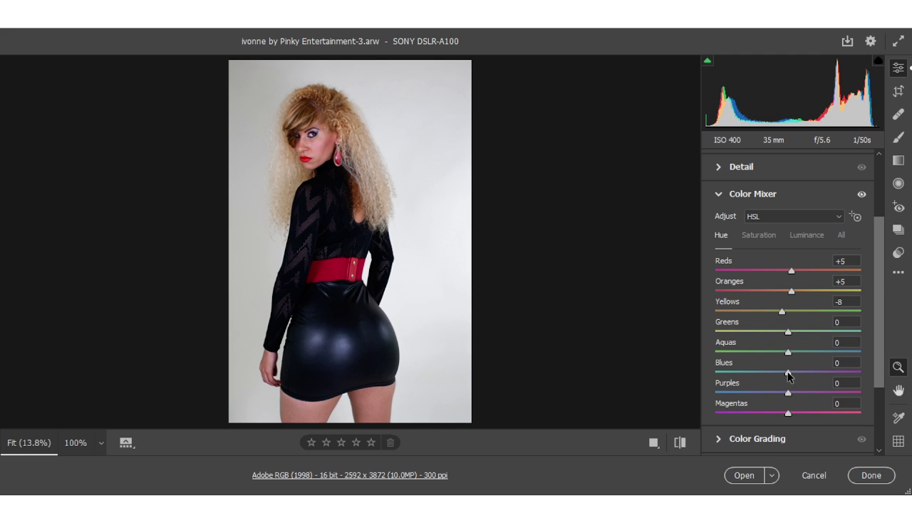
# Fine-tune the Blues hue and lower the Blues saturation to -29 to finish the Color Mixer edits
pyautogui.moveTo(789, 373); pyautogui.dragTo(834, 380)
pyautogui.moveTo(834, 380); pyautogui.dragTo(782, 380)
pyautogui.click(756, 233)
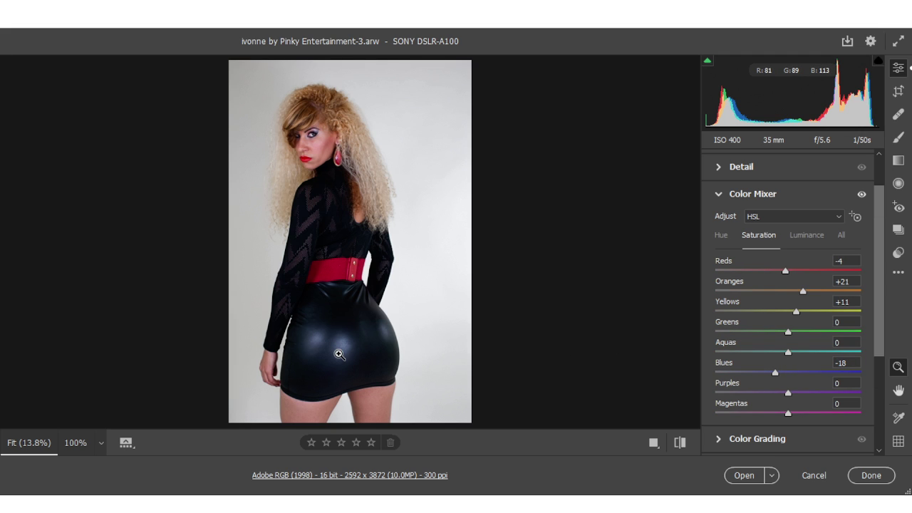
pyautogui.click(774, 372)
pyautogui.moveTo(774, 371); pyautogui.dragTo(767, 375)
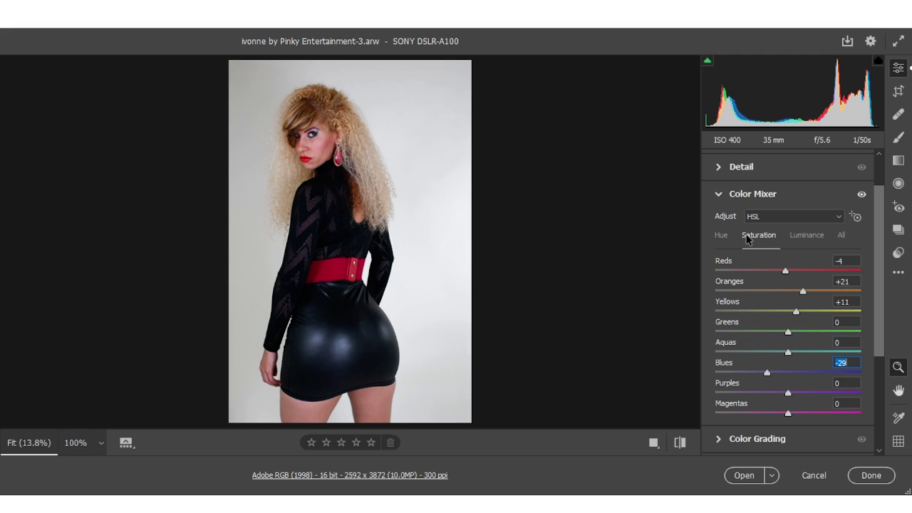
pyautogui.click(722, 196)
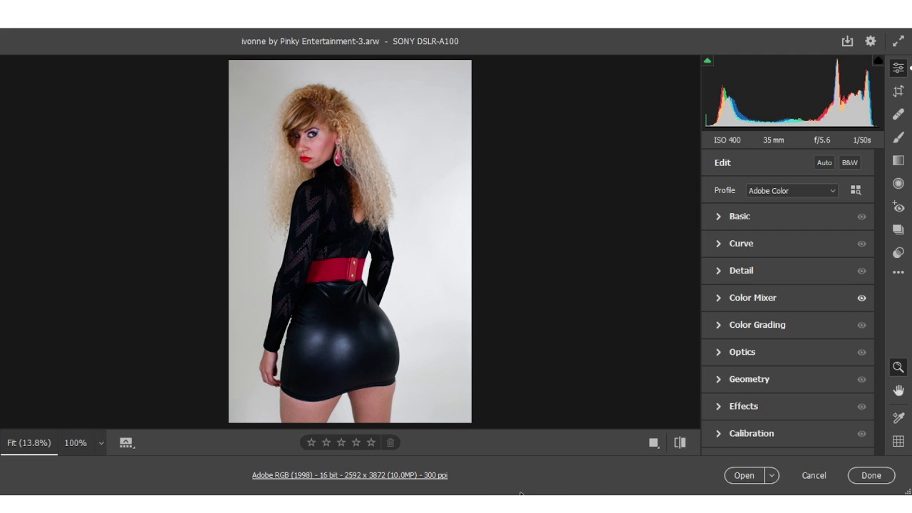
pyautogui.press('Return')
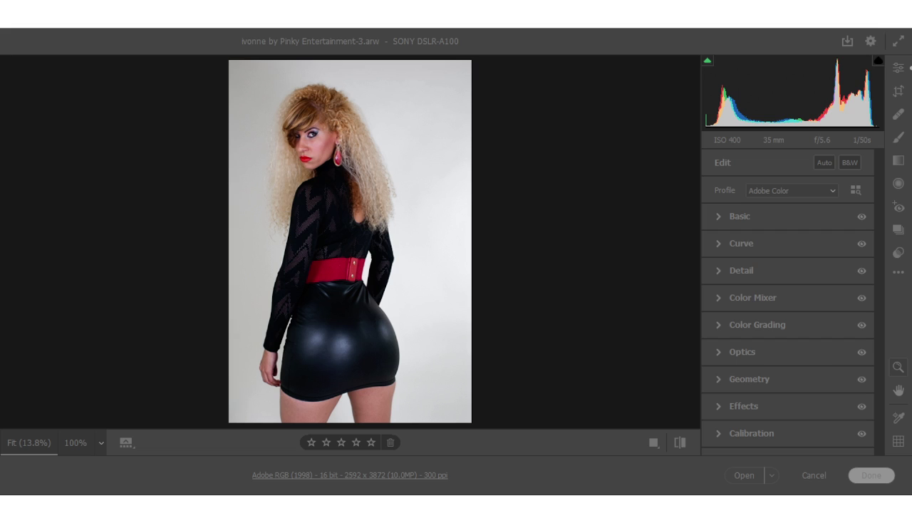